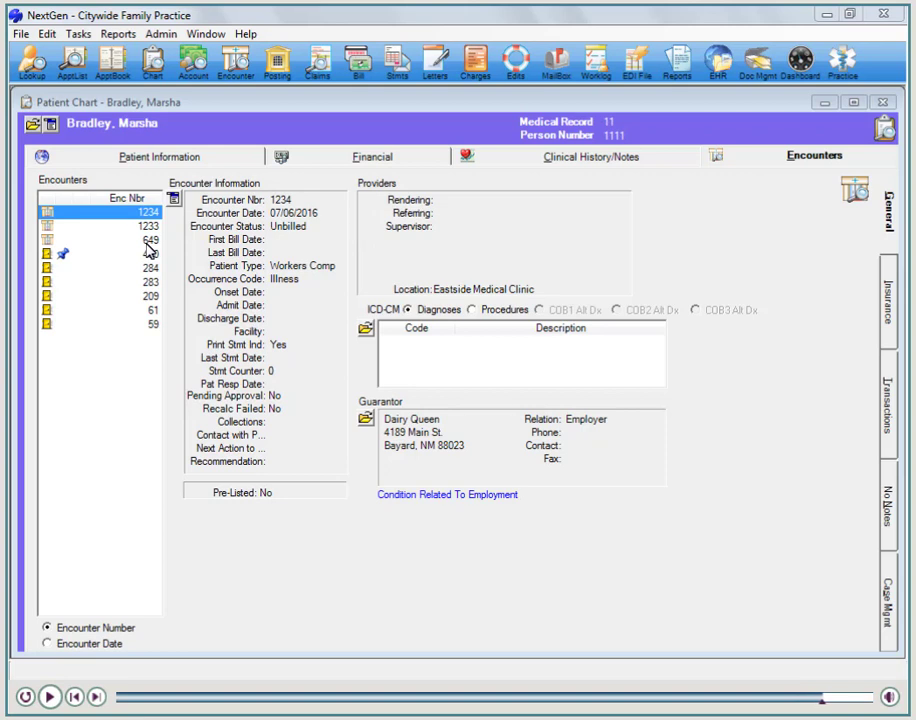
click(137, 227)
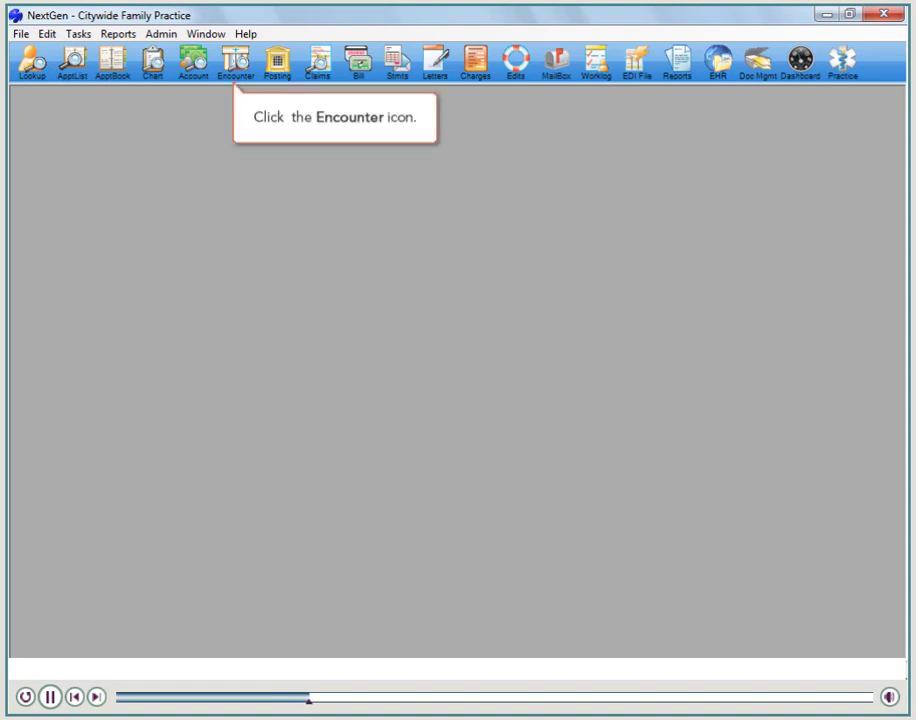
- Look up encounters by the patient's last and first name and open the one dated 06/22/2016
click(241, 80)
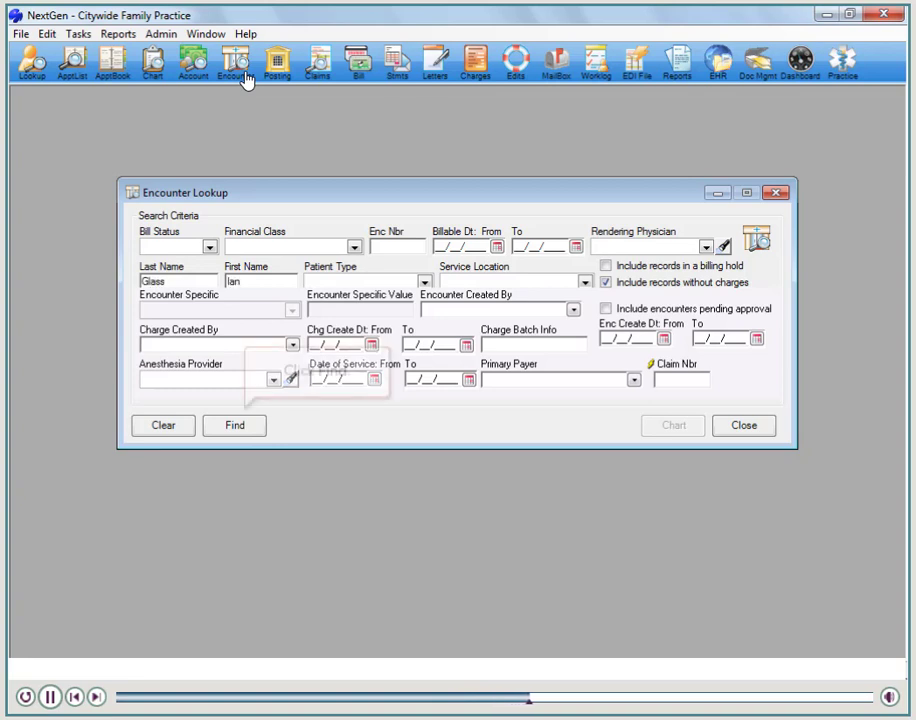
click(234, 425)
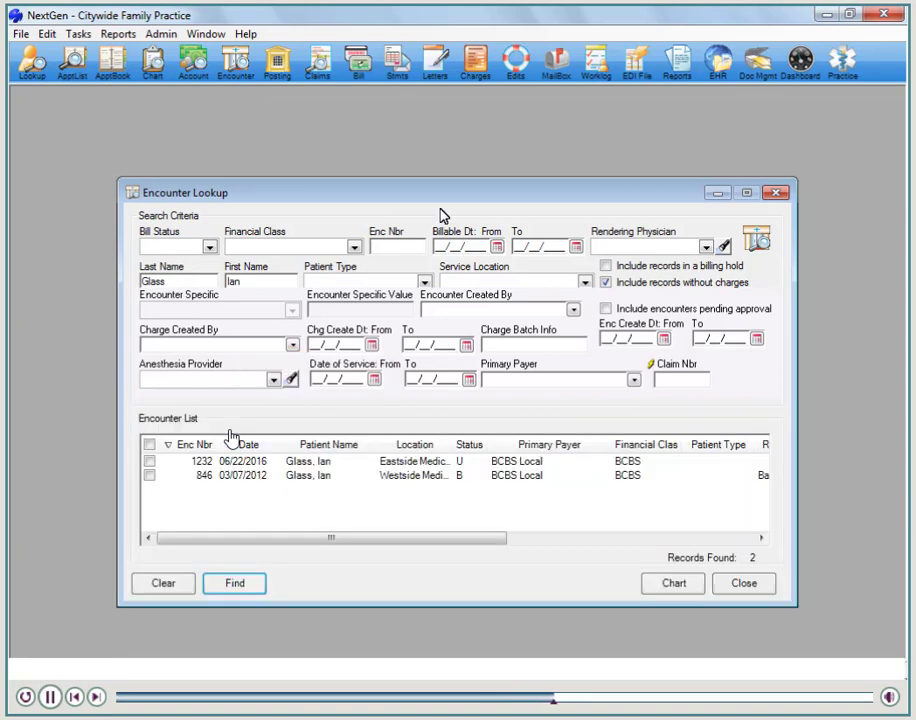
double_click(150, 462)
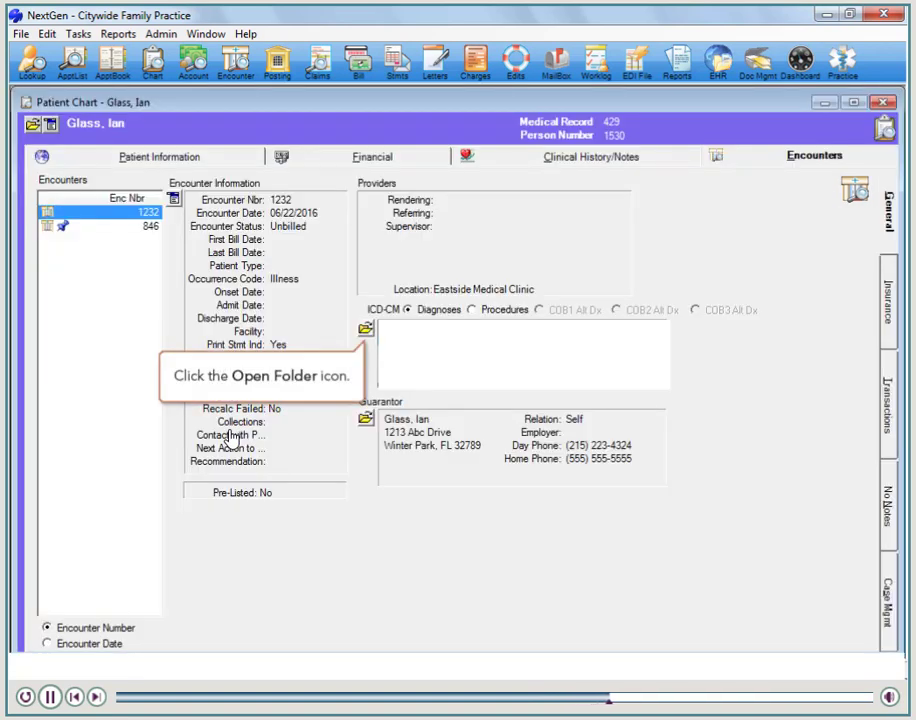
- Load the encounter's ICD-CM diagnoses R63.4, R19.4 and R13.19, and close the patient chart
click(367, 333)
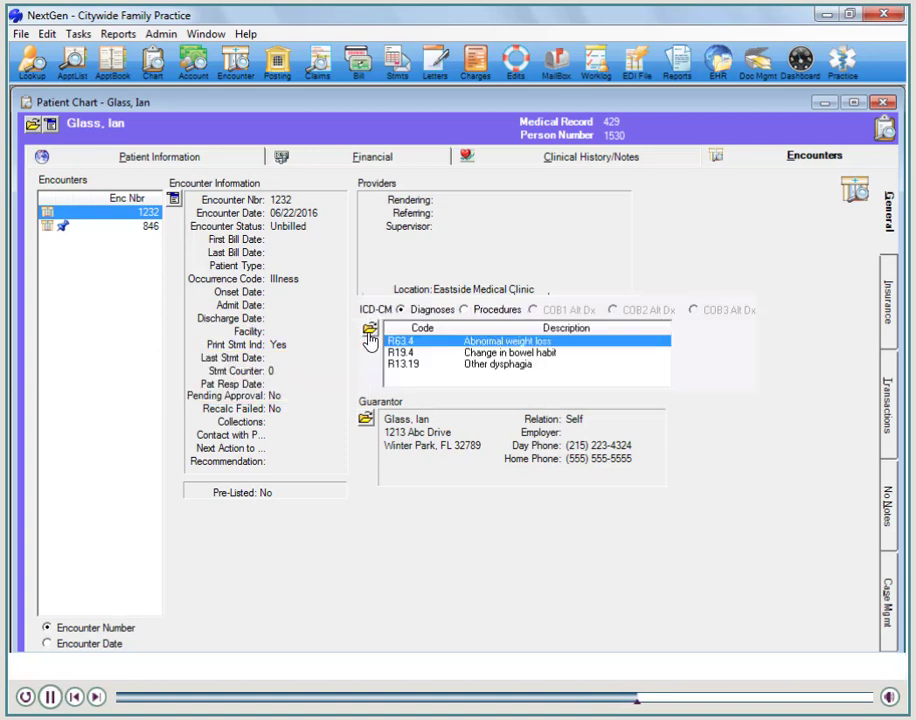
click(882, 102)
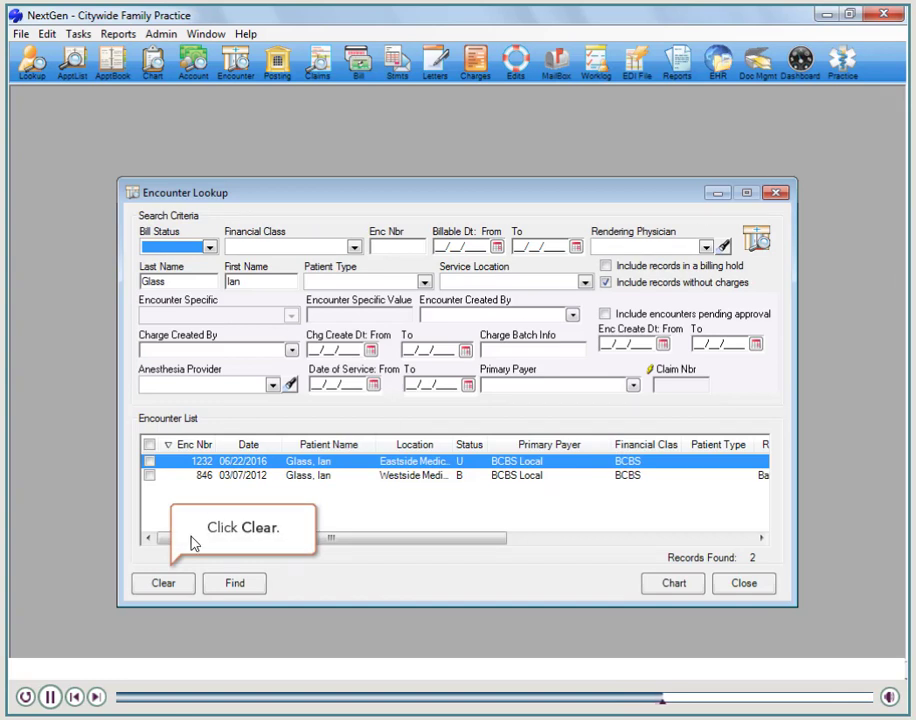
- Clear the encounter lookup criteria and search by encounter number with 11+
click(161, 587)
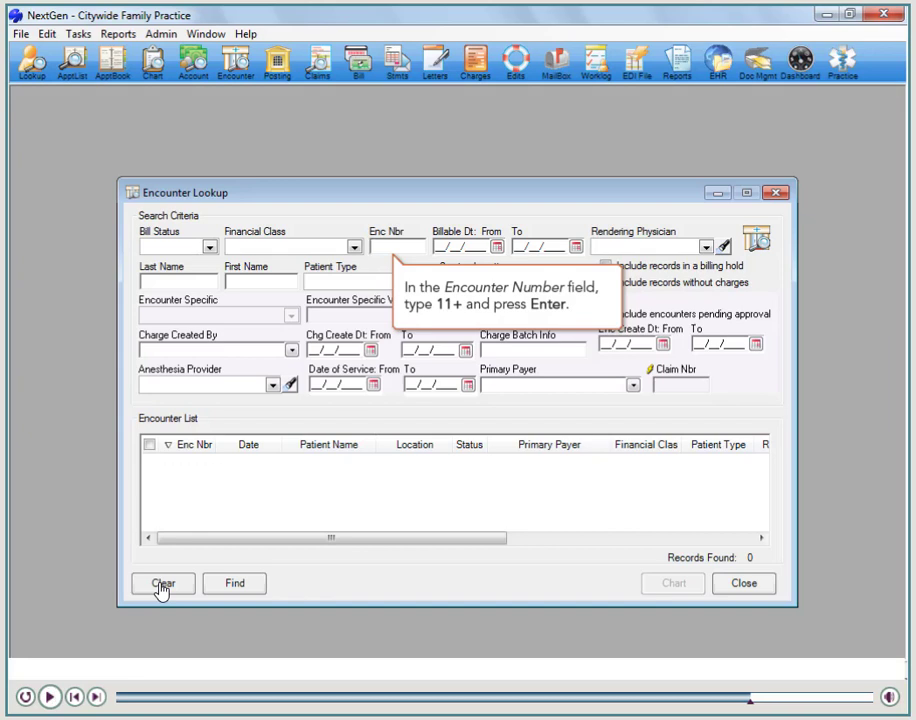
text(1+)
key(Return)
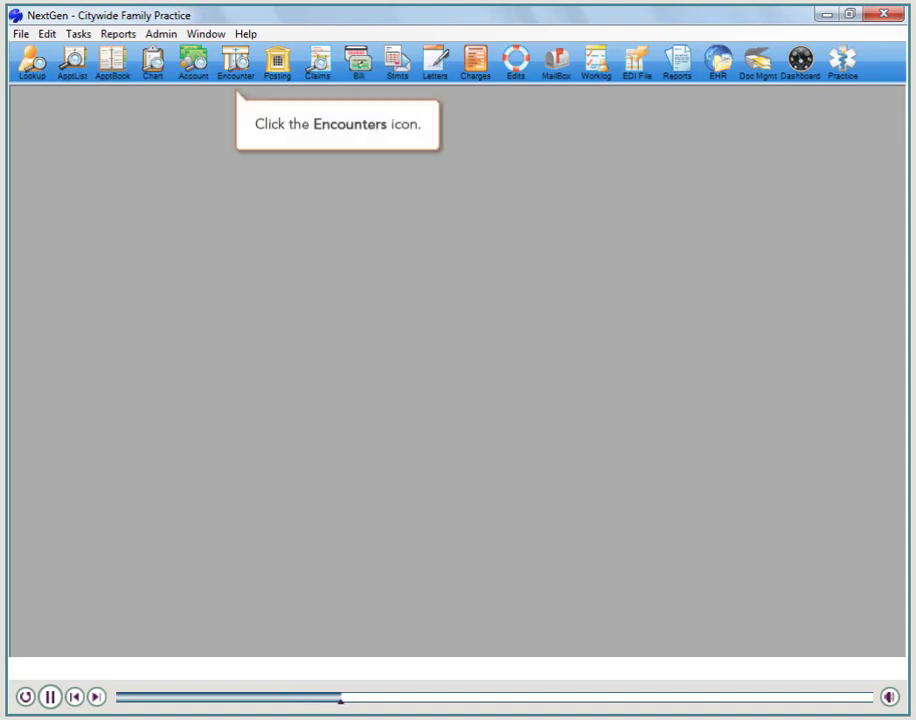
- Look up encounters by the next patient's last and first name to open that patient's chart
click(233, 74)
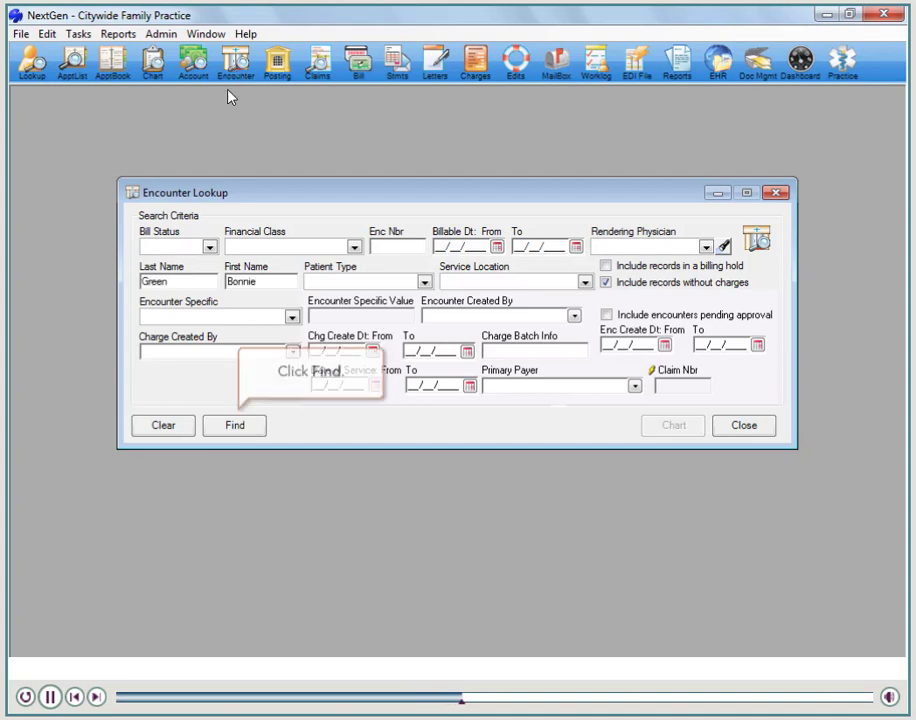
click(231, 424)
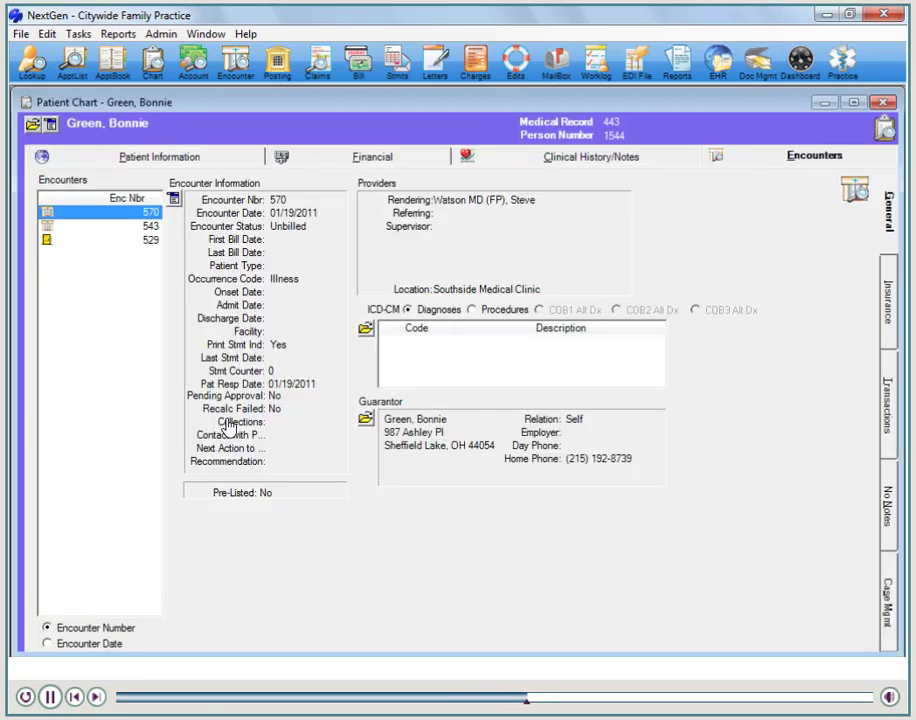
- Create a new encounter with patient type Accident, the first-listed IM physician as rendering provider, and service location Willow Grove Hospital Outpatient
click(172, 200)
click(203, 221)
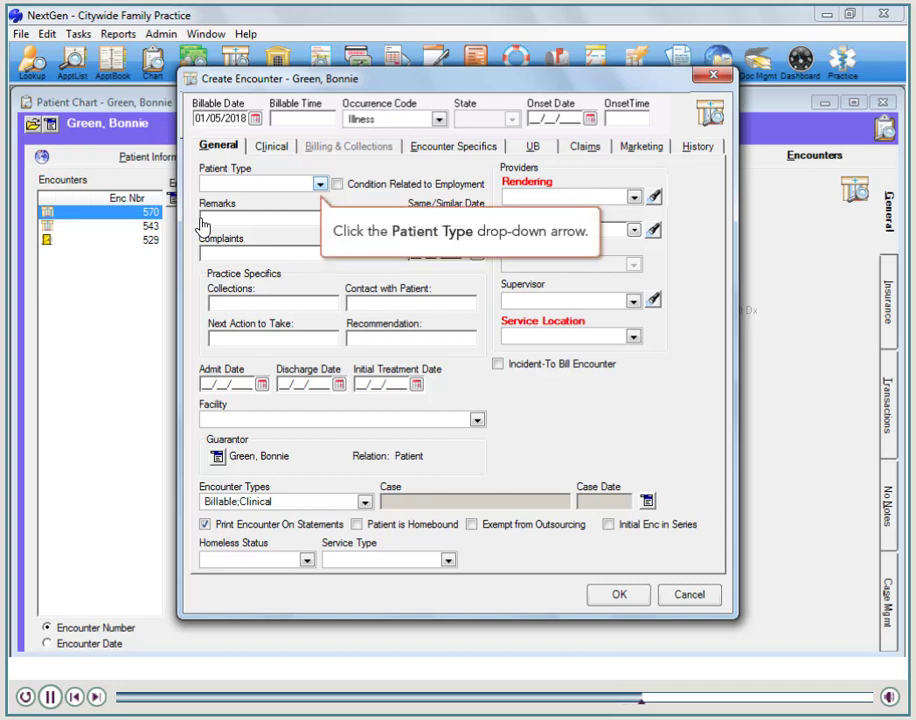
click(318, 185)
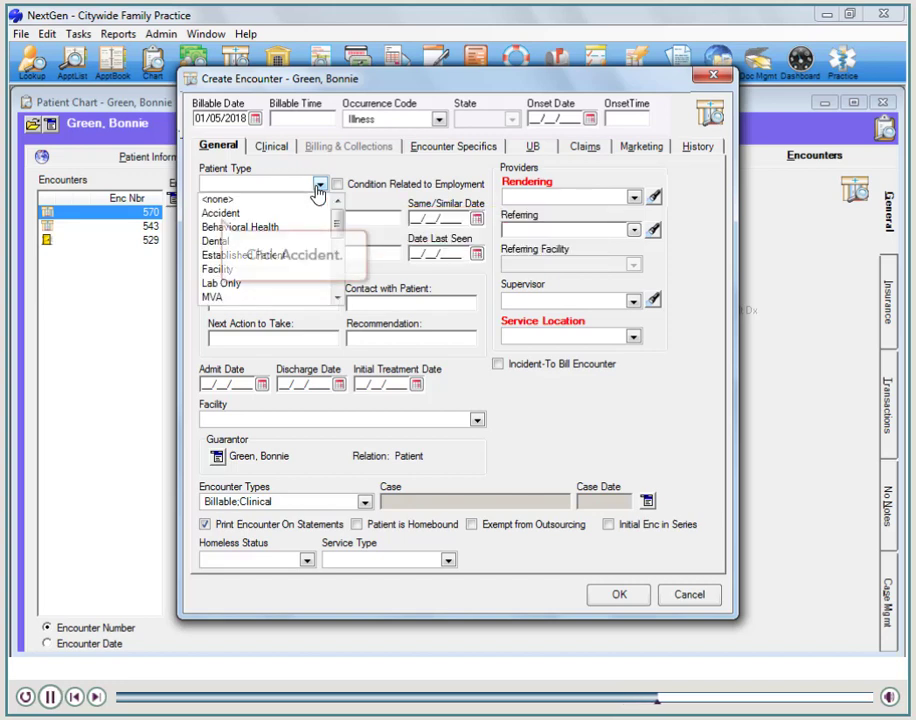
click(231, 215)
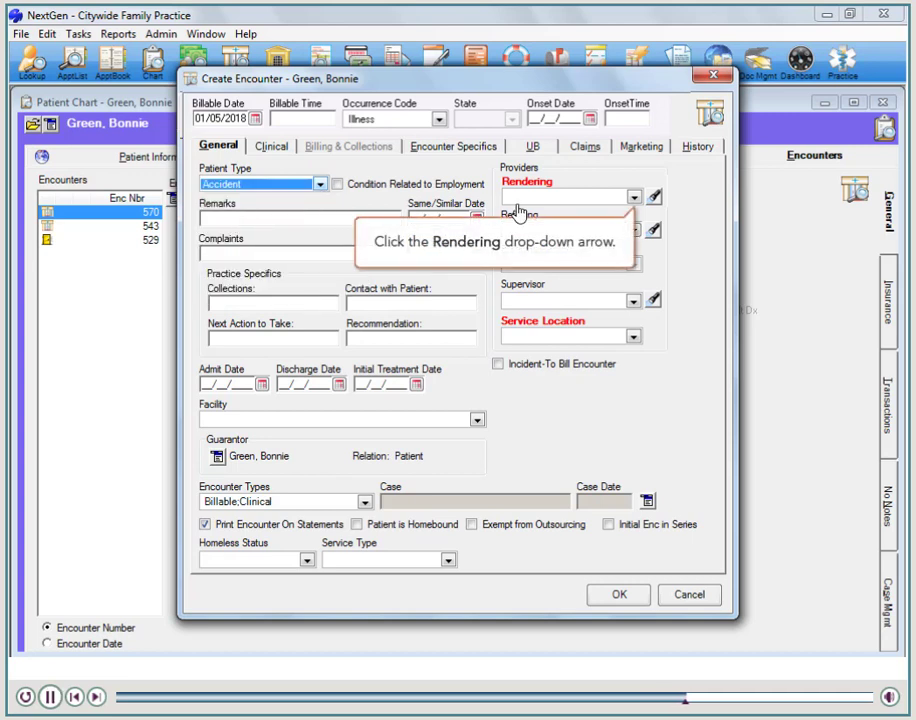
click(636, 198)
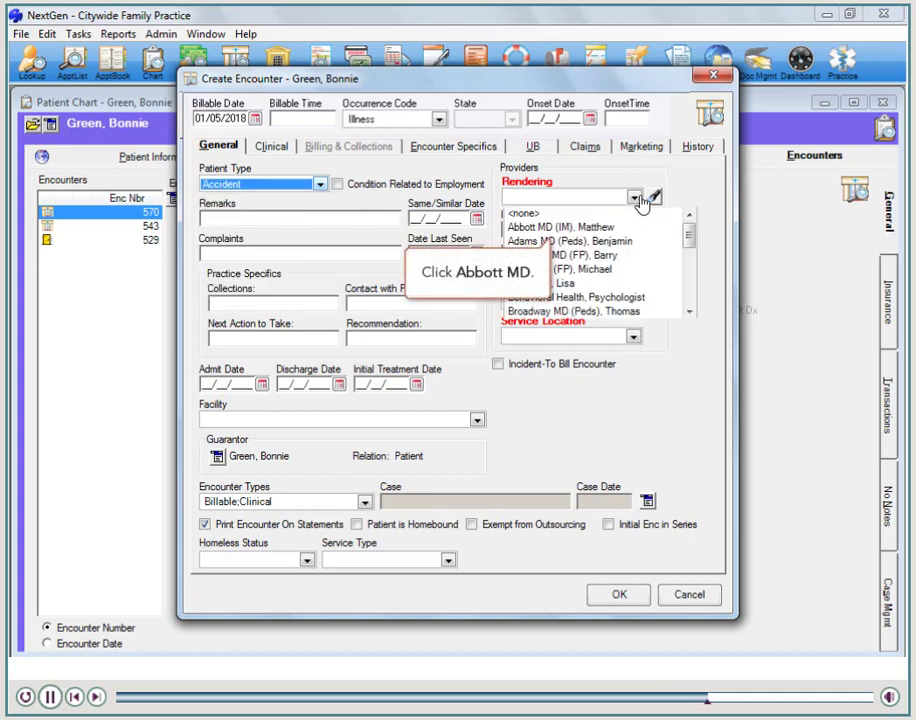
click(569, 229)
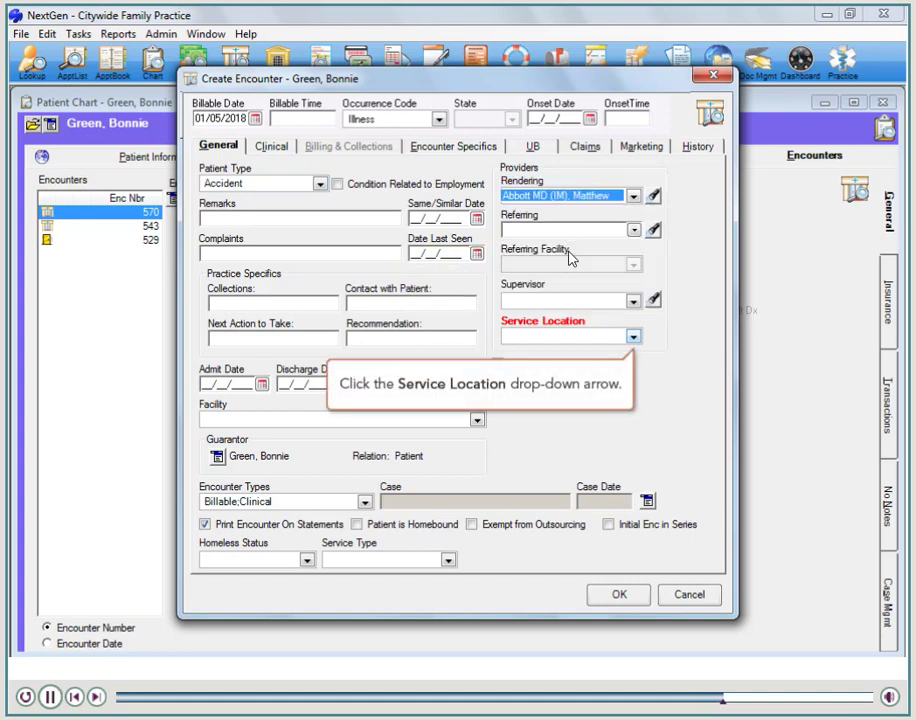
click(632, 338)
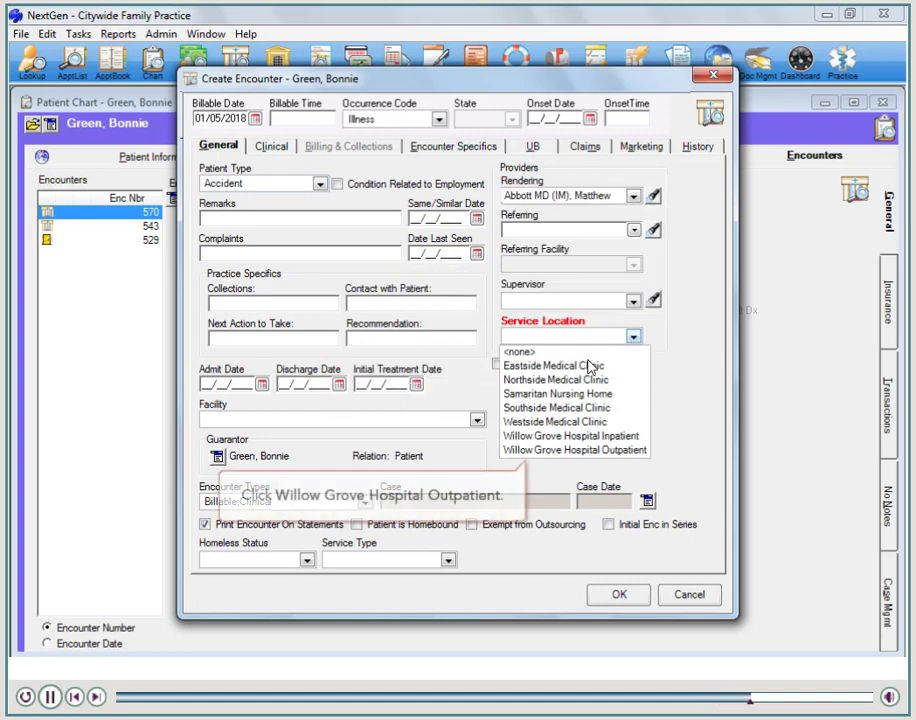
click(540, 450)
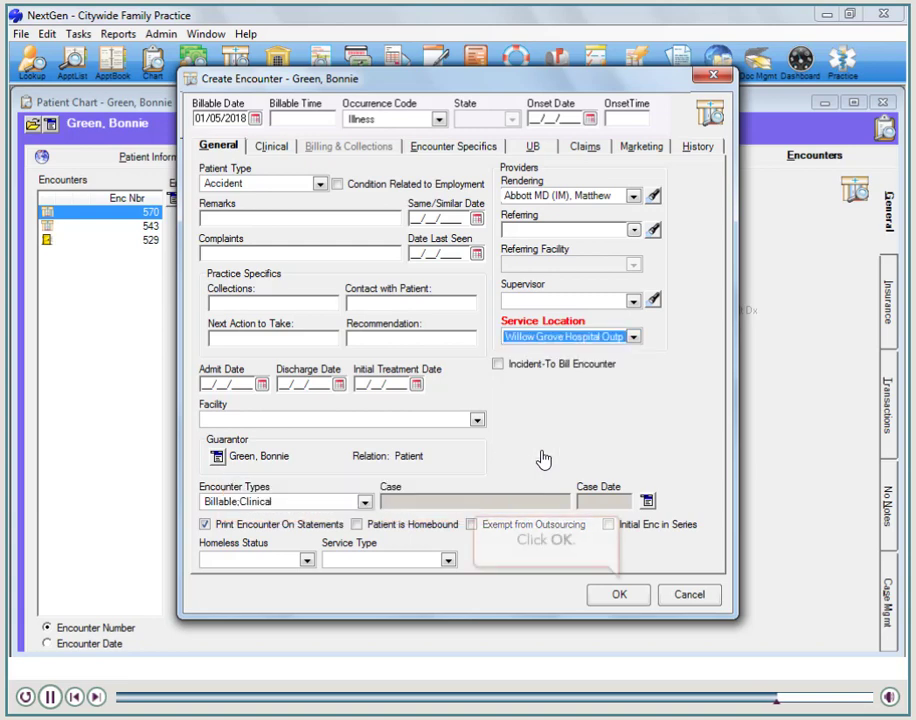
click(617, 595)
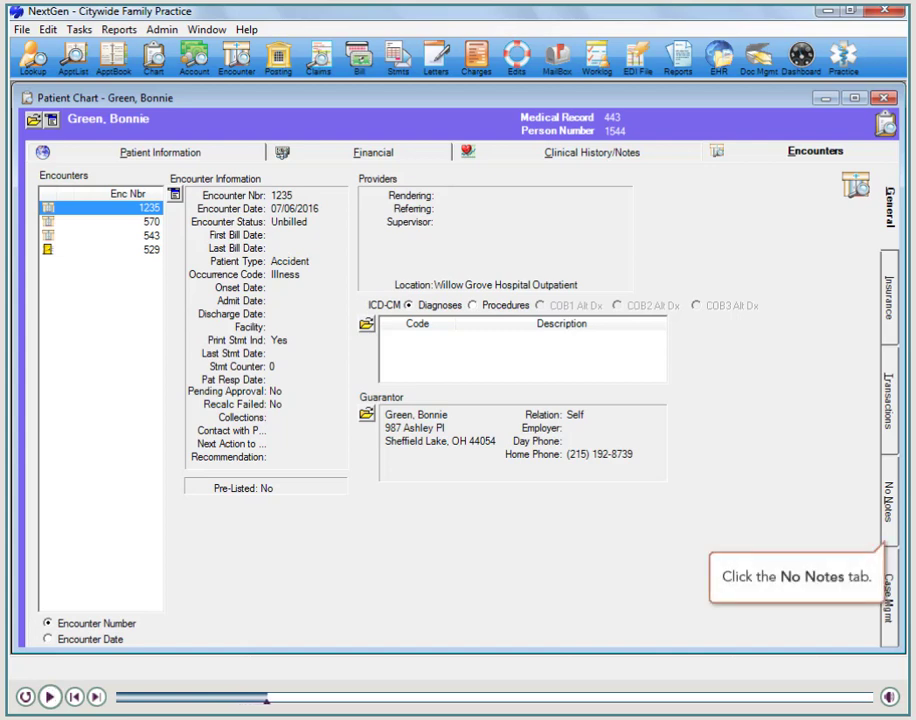
- Start a new note for the new encounter, with "Spoke with patient" as its user note description and subject
click(896, 496)
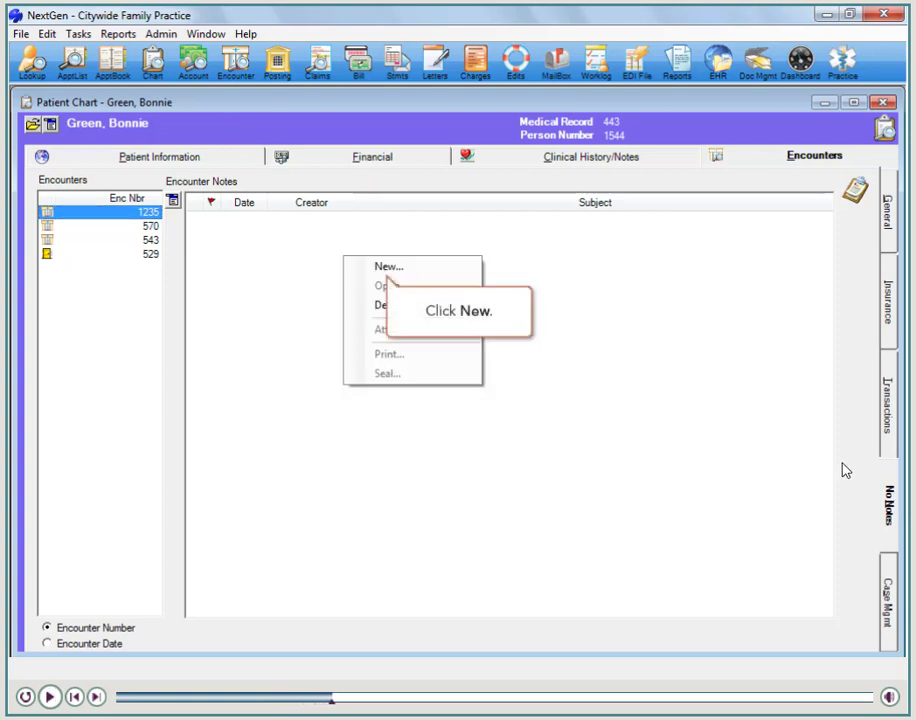
click(389, 270)
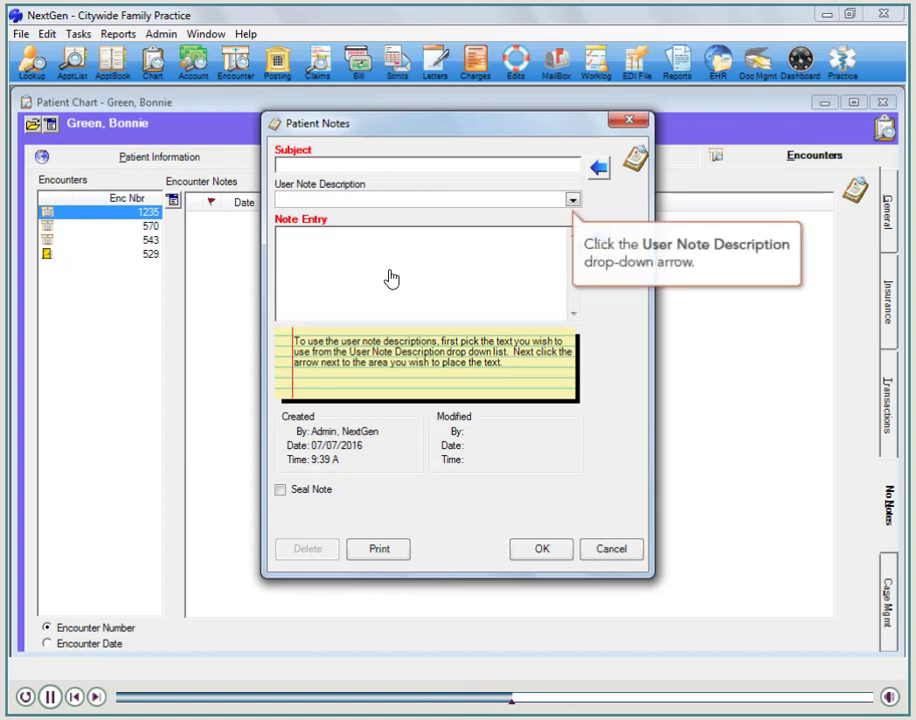
click(576, 201)
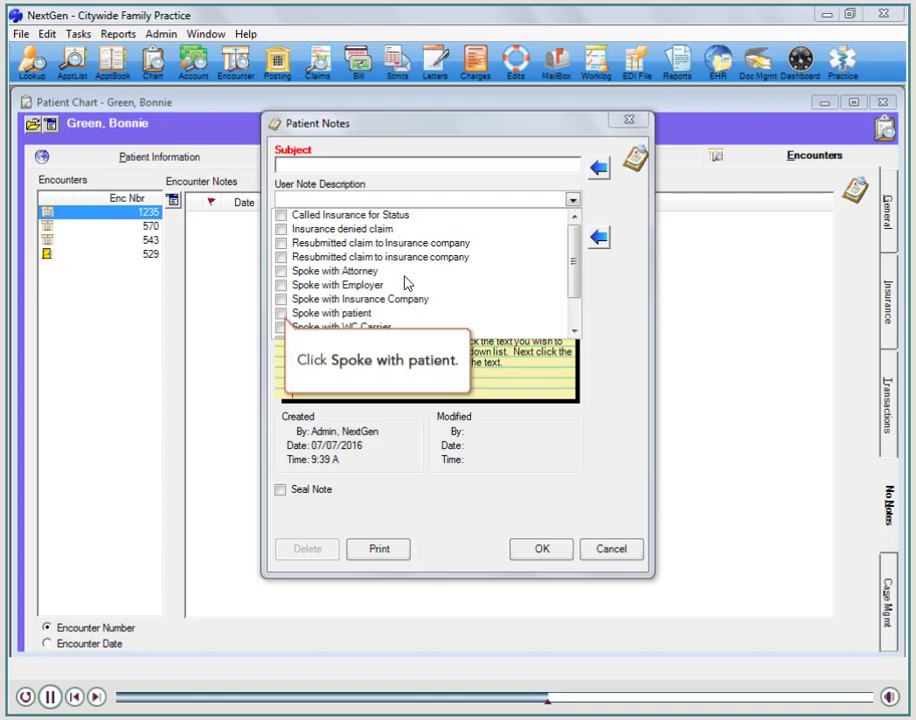
click(284, 315)
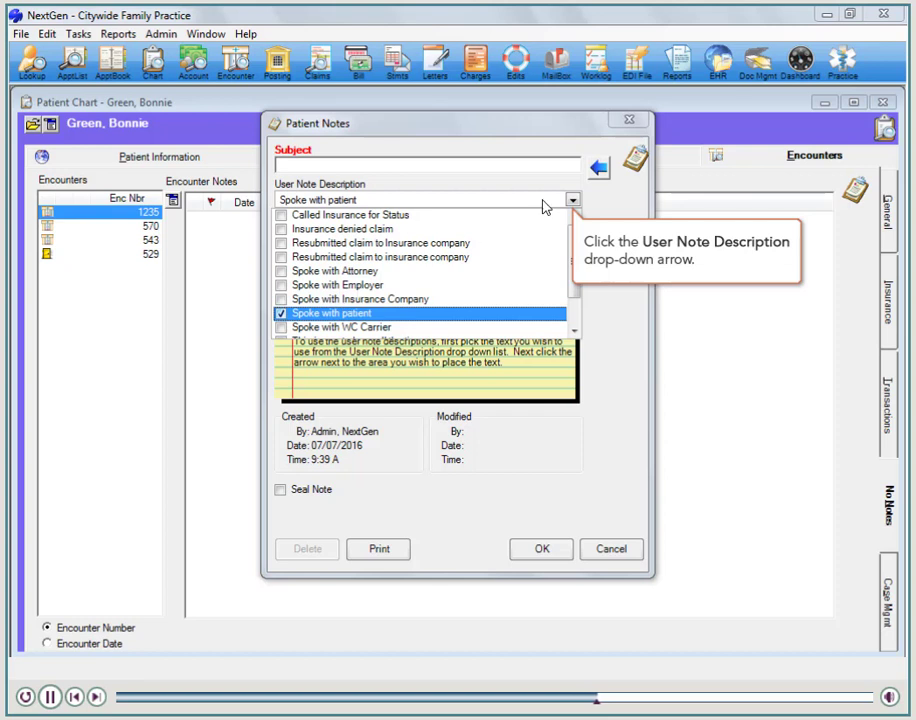
click(573, 201)
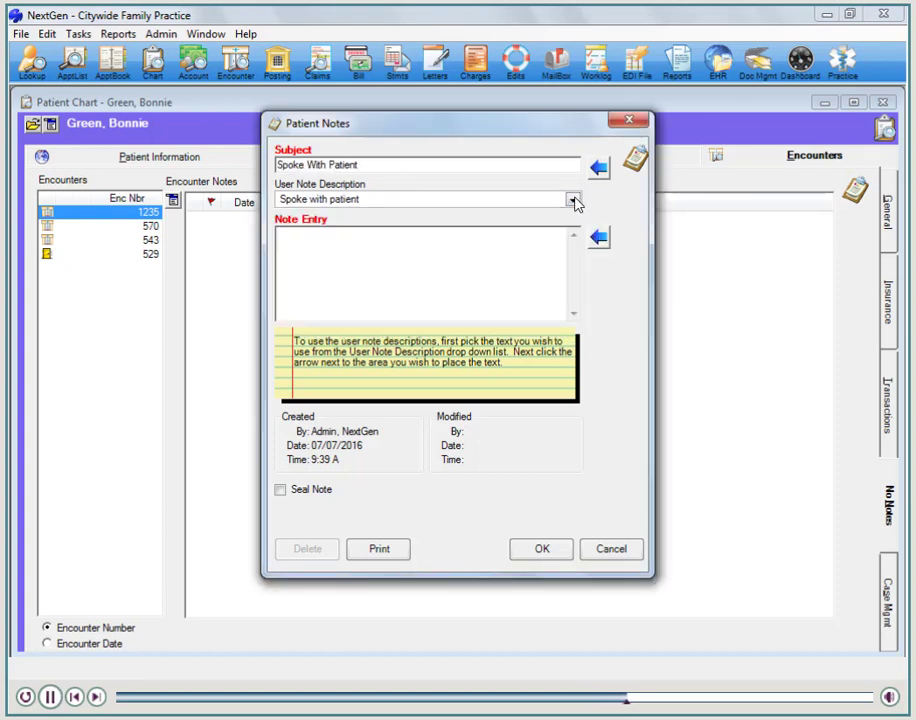
- Insert the description into the note entry, append "about insurance to use for most recent encounter and she said to use Cigna Healthcare." and save it
click(595, 244)
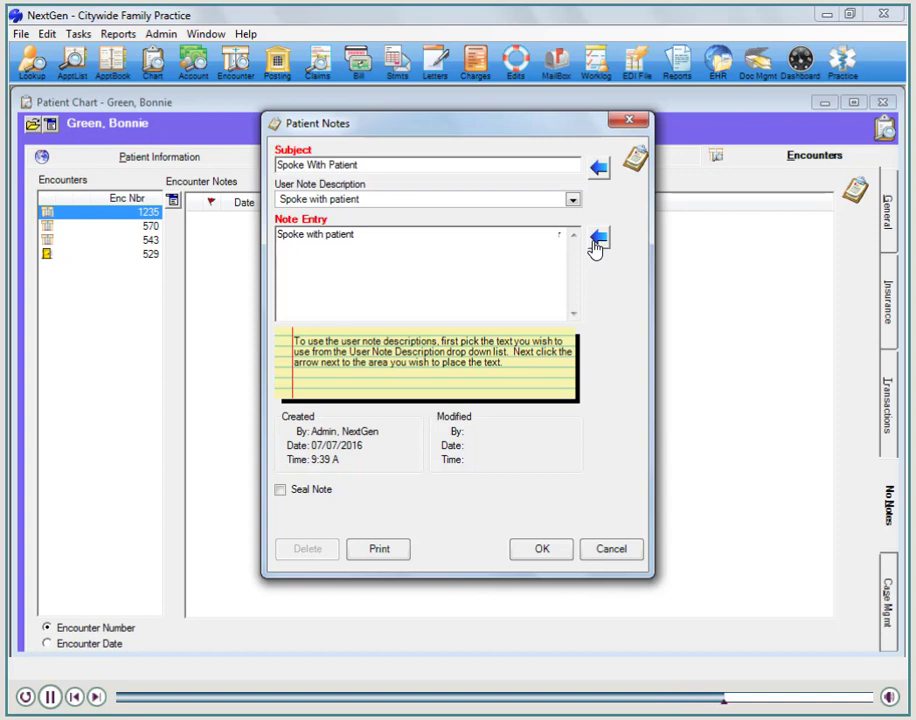
text(about insurance to use for most recent encounter and she said to use Cigna Healthcare.)
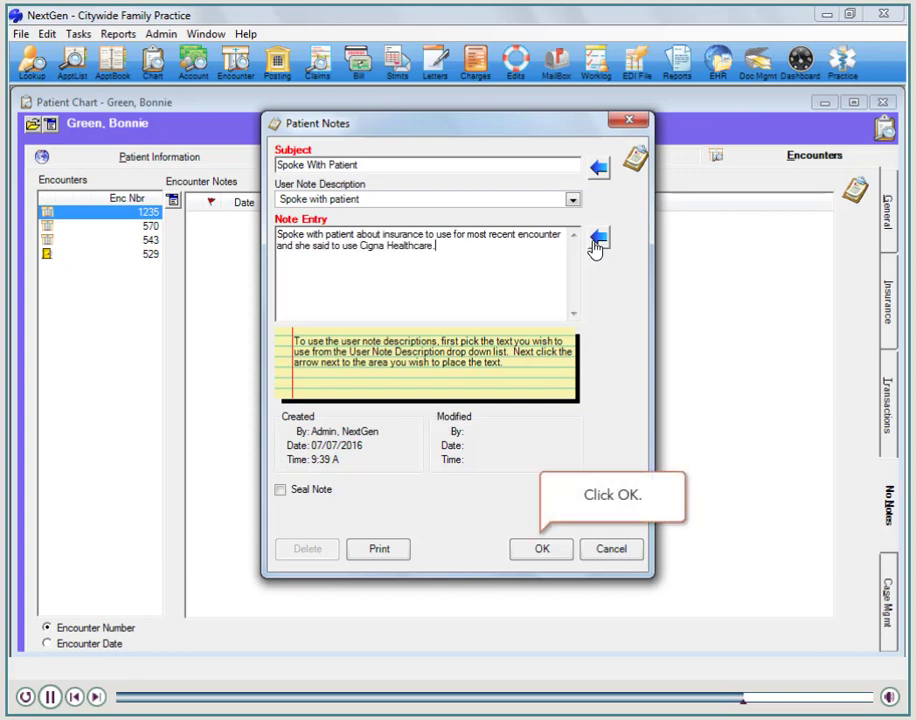
click(542, 549)
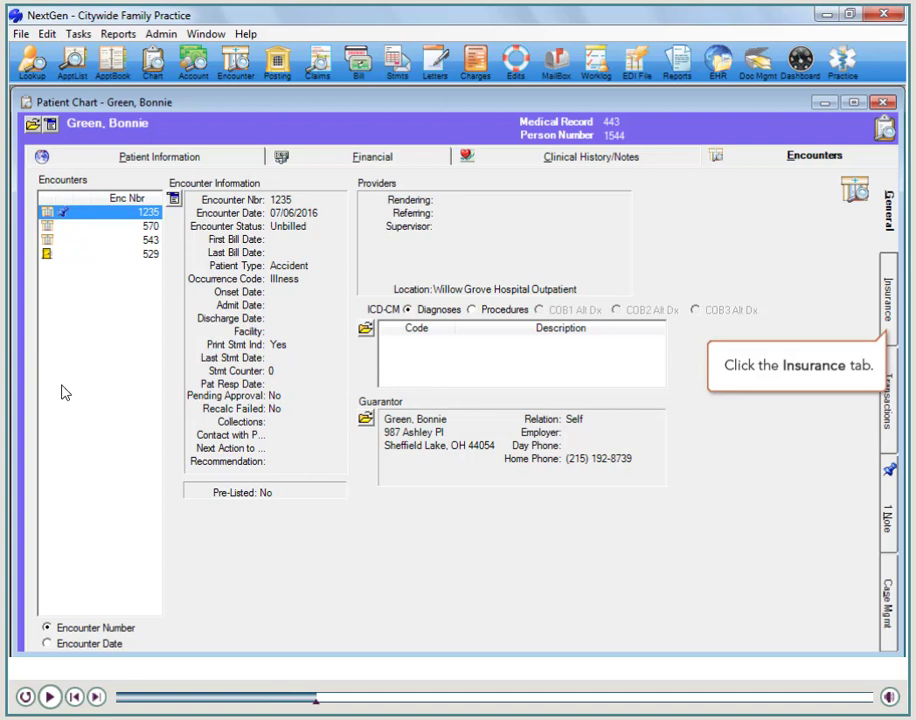
- Attach the patient's Cigna Healthcare policy to the new encounter as its selected insurance
click(885, 313)
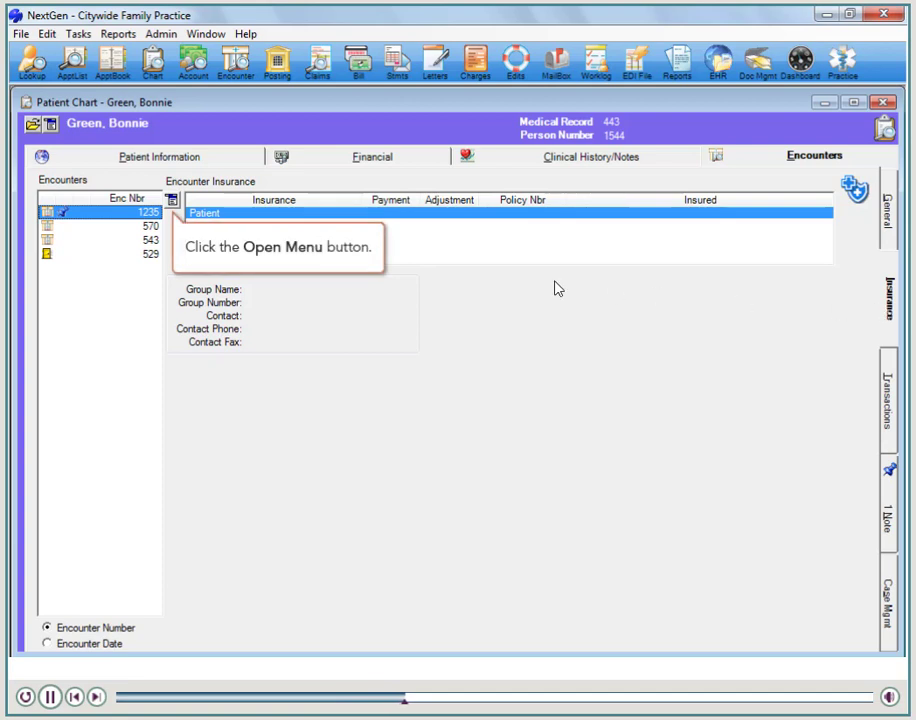
click(180, 206)
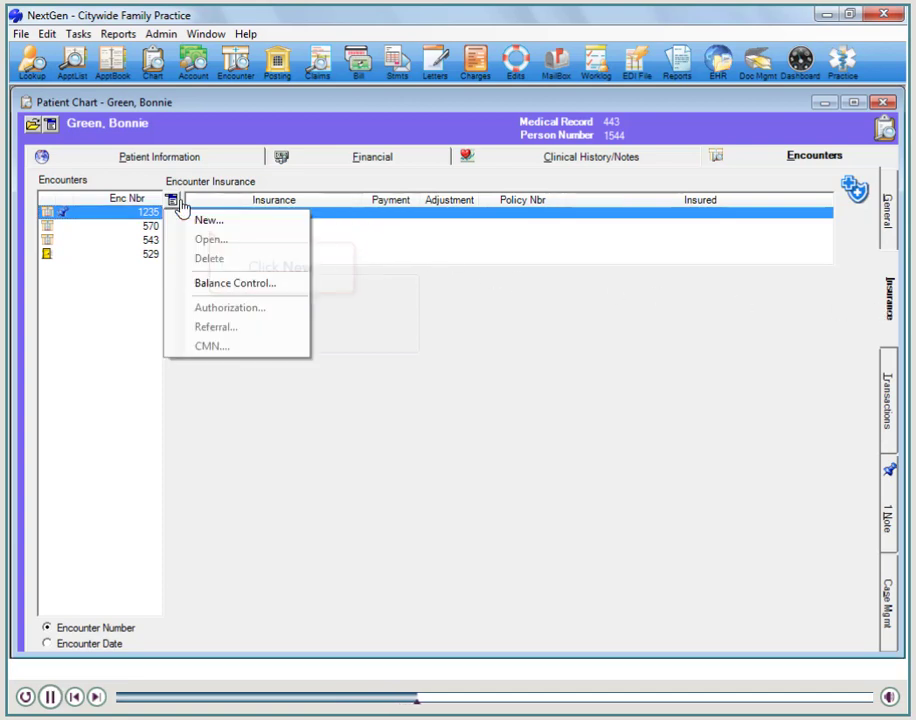
click(202, 221)
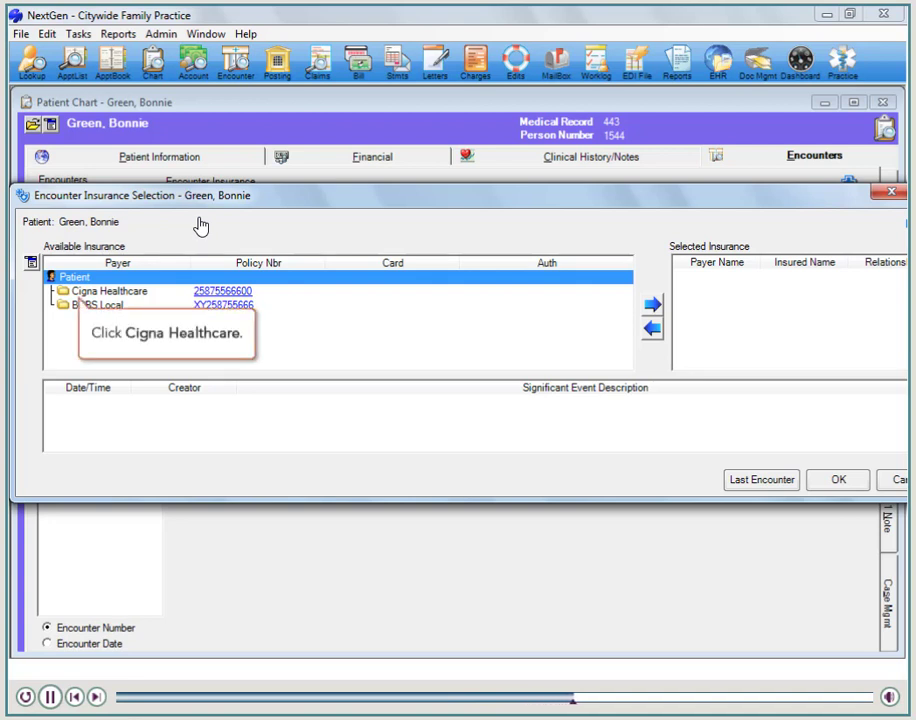
click(101, 291)
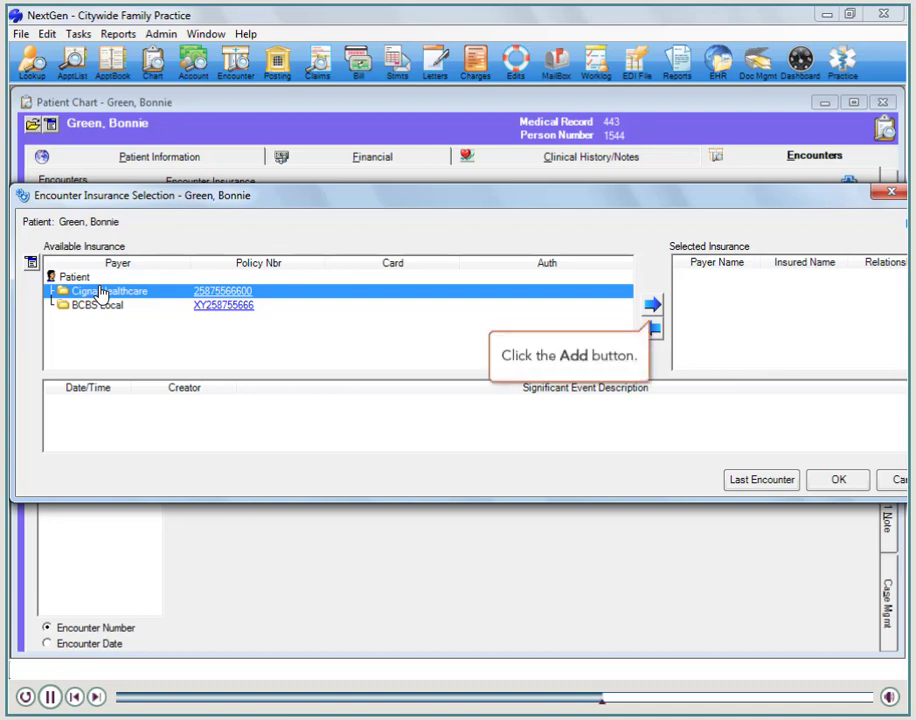
click(650, 308)
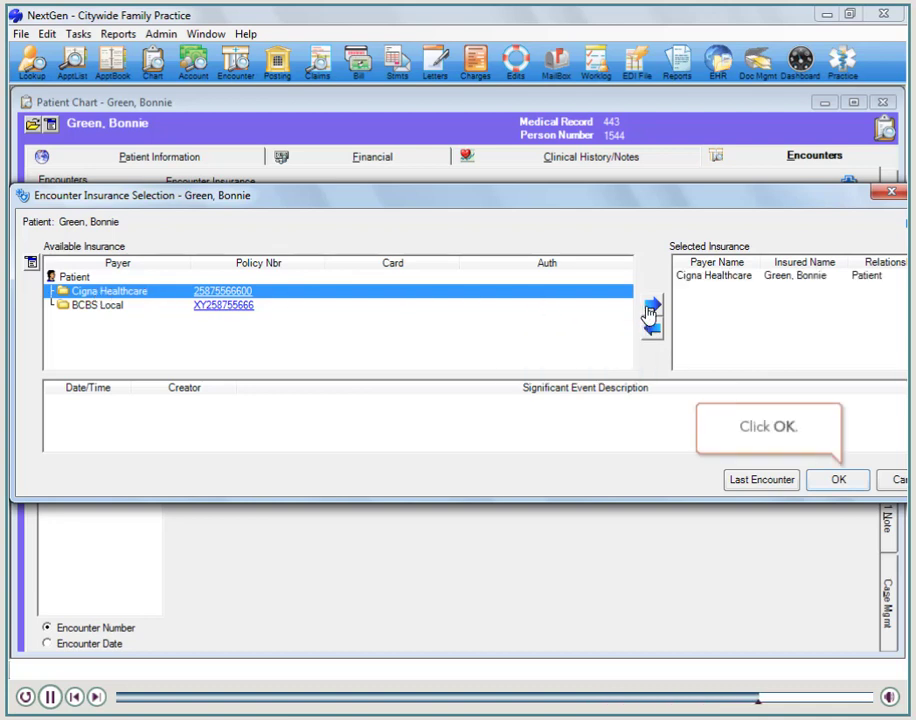
click(838, 481)
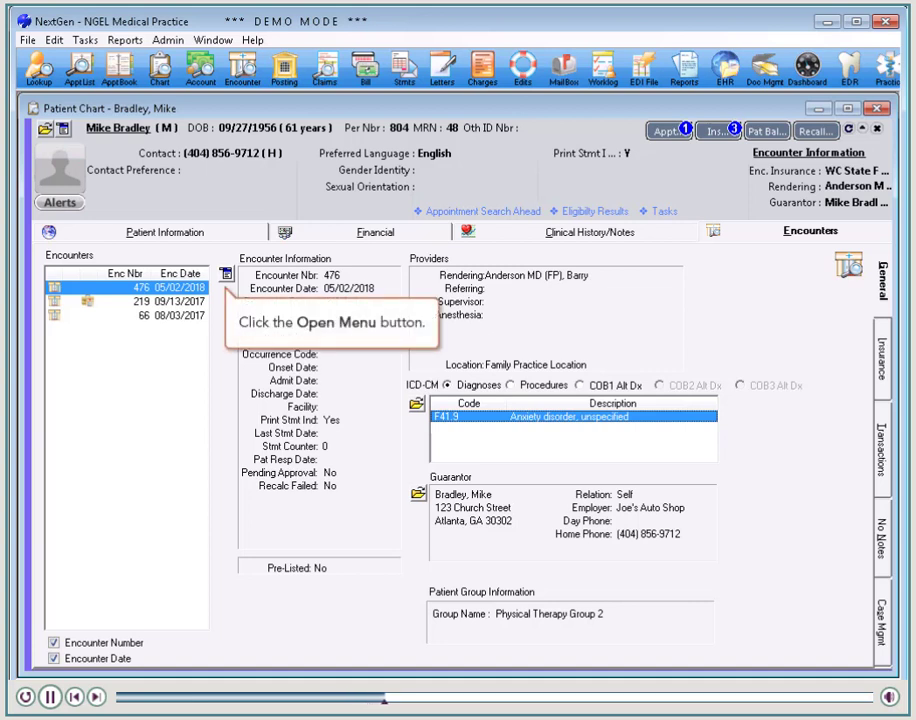
- Set the billing Hold Until Date of the encounter dated 05/02/2018 to 05/07/2018 and save the change
click(227, 280)
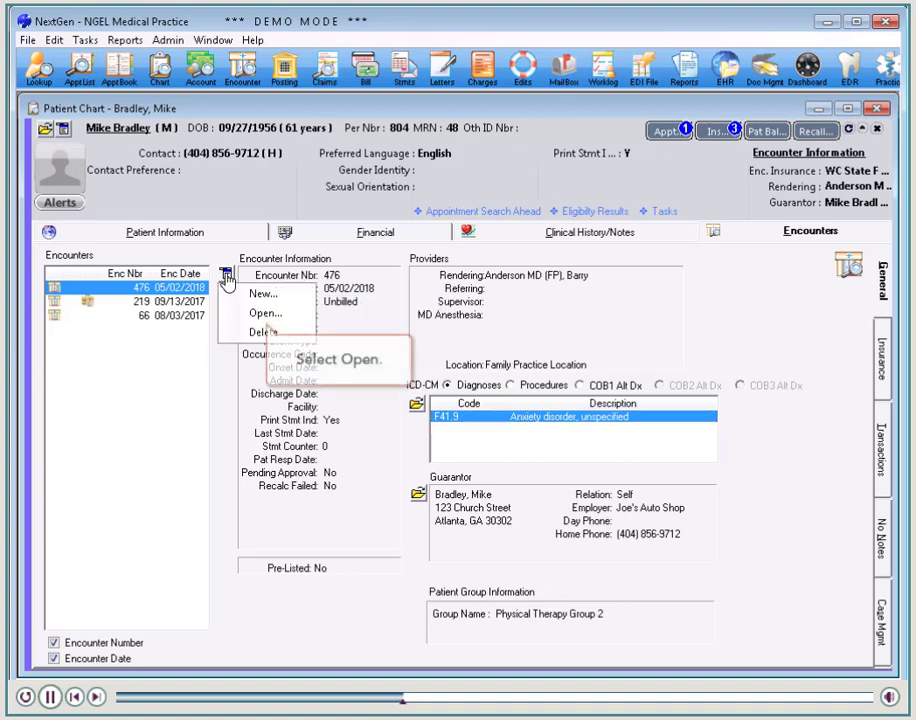
click(265, 316)
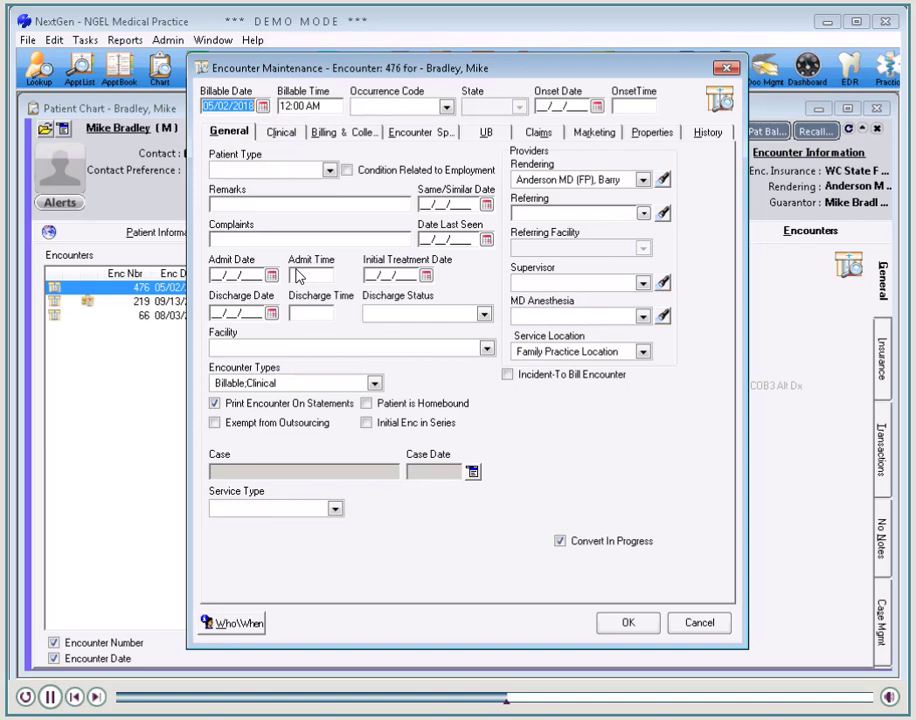
click(361, 142)
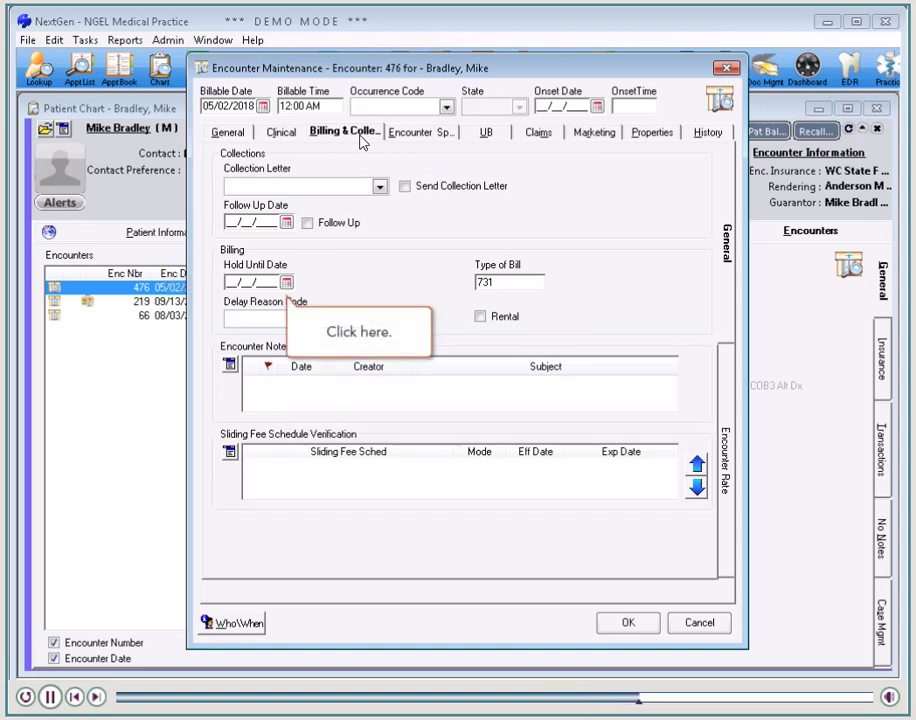
click(286, 284)
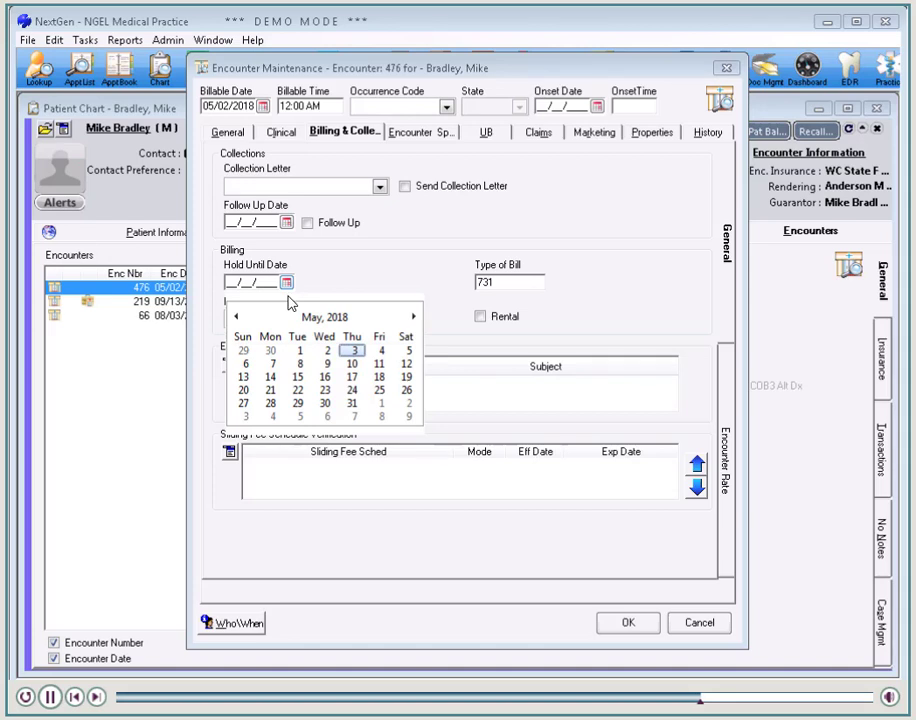
click(272, 370)
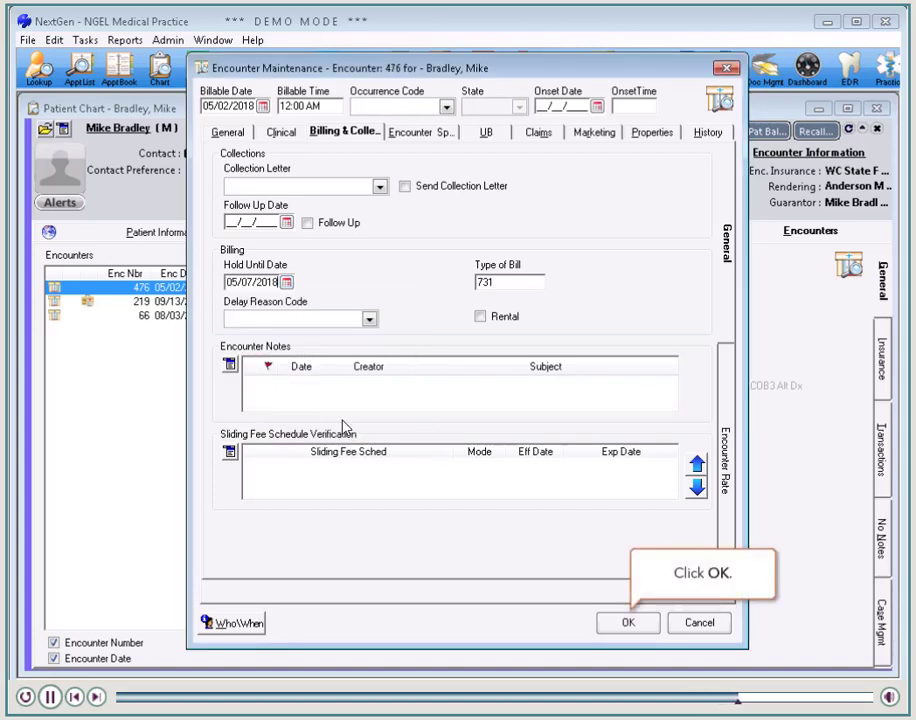
click(630, 621)
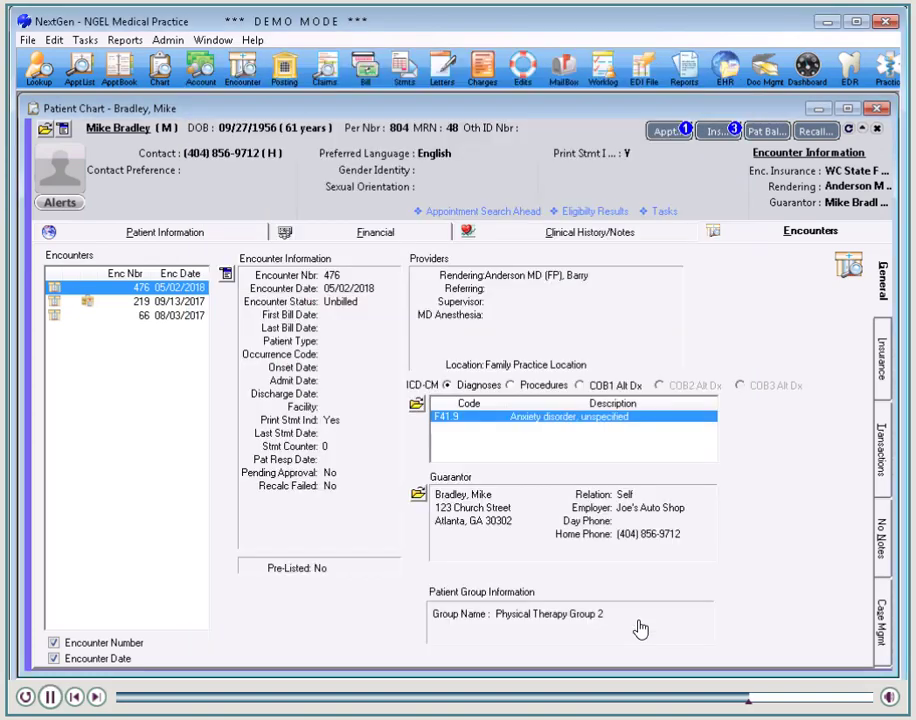